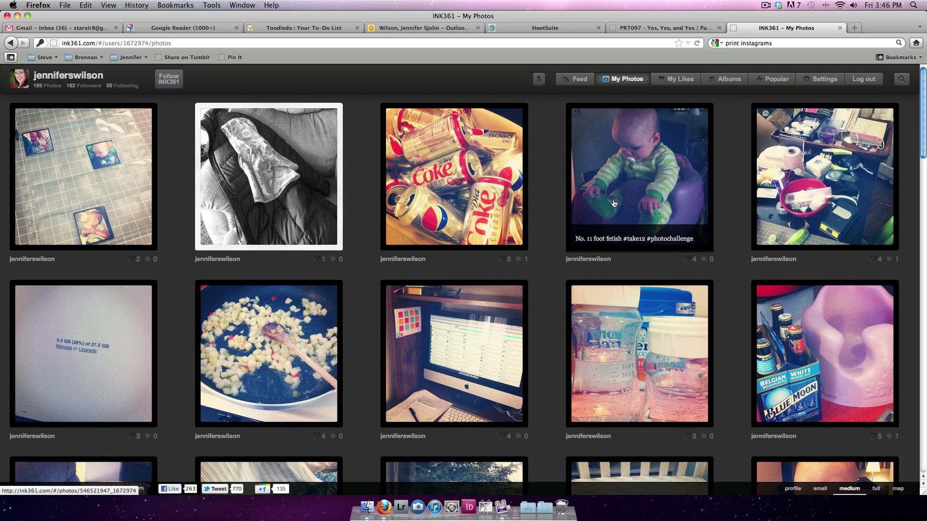
Step: Scroll the INK361 My Photos grid down until the third row, with the first snow shot, is visible
{"action": "scroll", "coordinate": [544, 308], "scroll_direction": "down", "scroll_amount": 2}
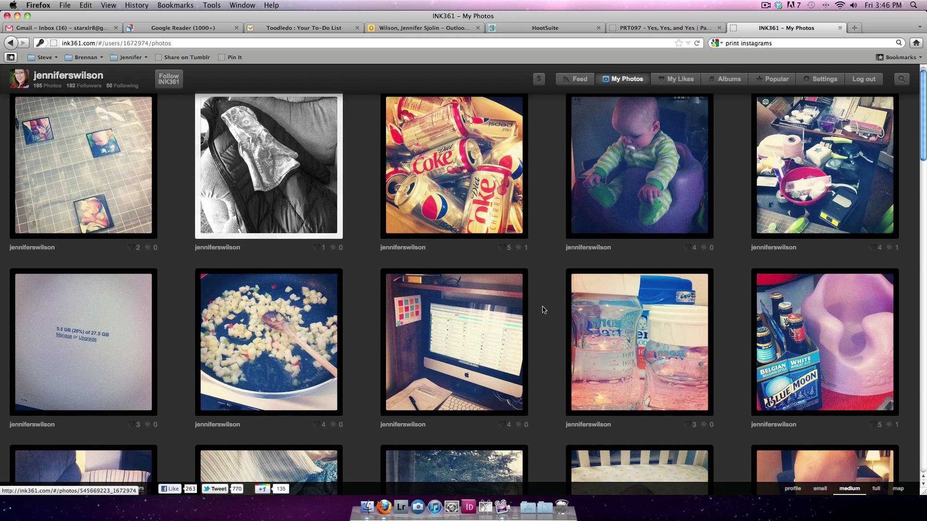
{"action": "scroll", "coordinate": [542, 310], "scroll_direction": "down", "scroll_amount": 3}
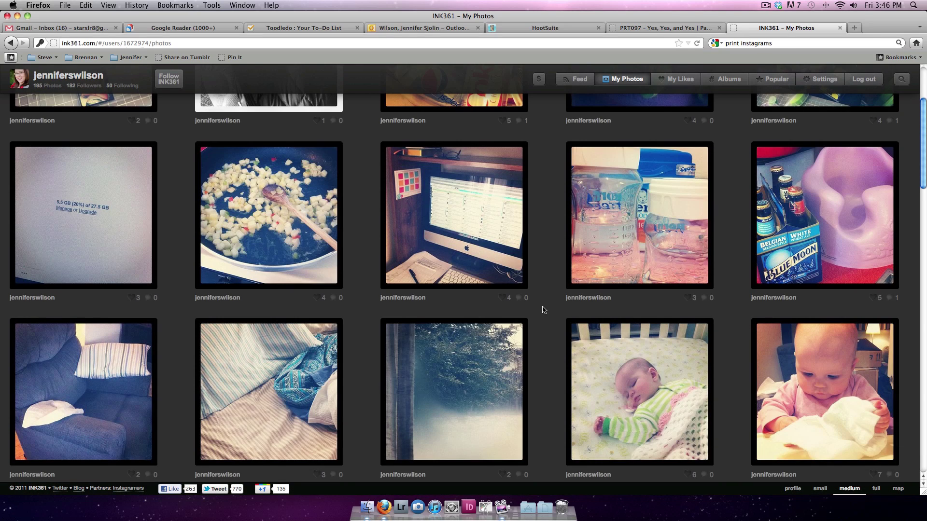
Step: Open the first-real-snow photo, start Save Image As, and create a new 'instagram' folder
{"action": "left_click", "coordinate": [435, 357]}
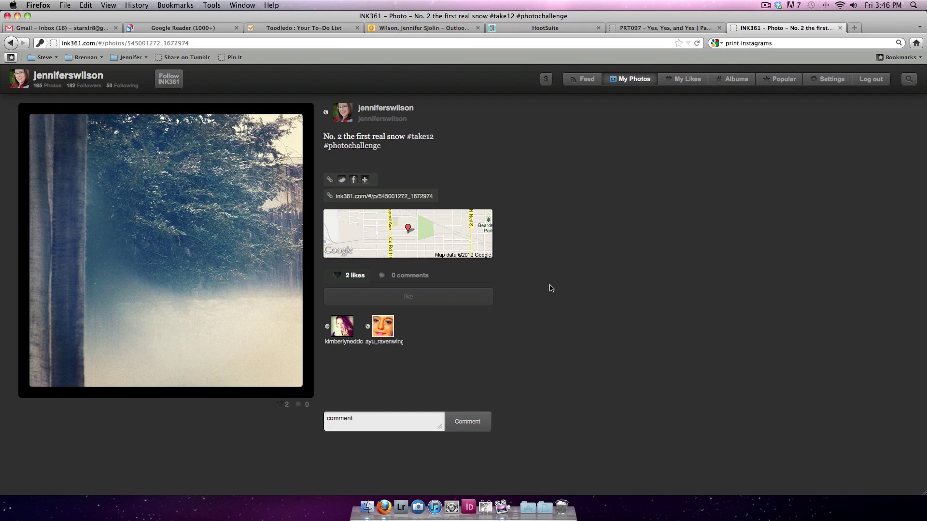
{"action": "right_click", "coordinate": [193, 234]}
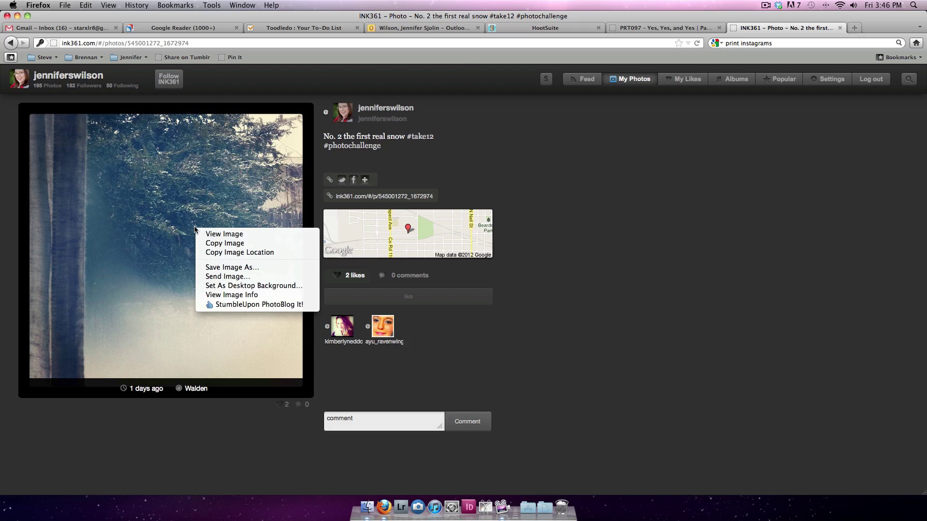
{"action": "left_click", "coordinate": [258, 268]}
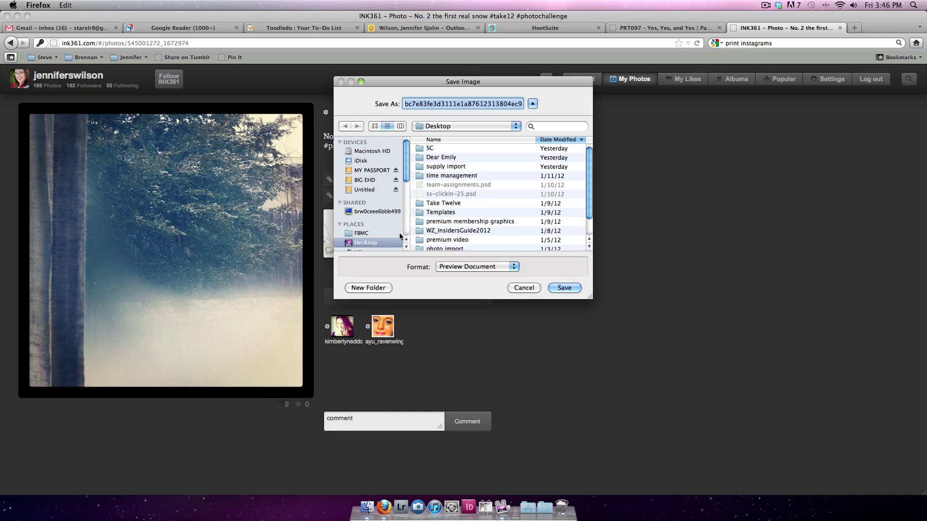
{"action": "left_click", "coordinate": [368, 288]}
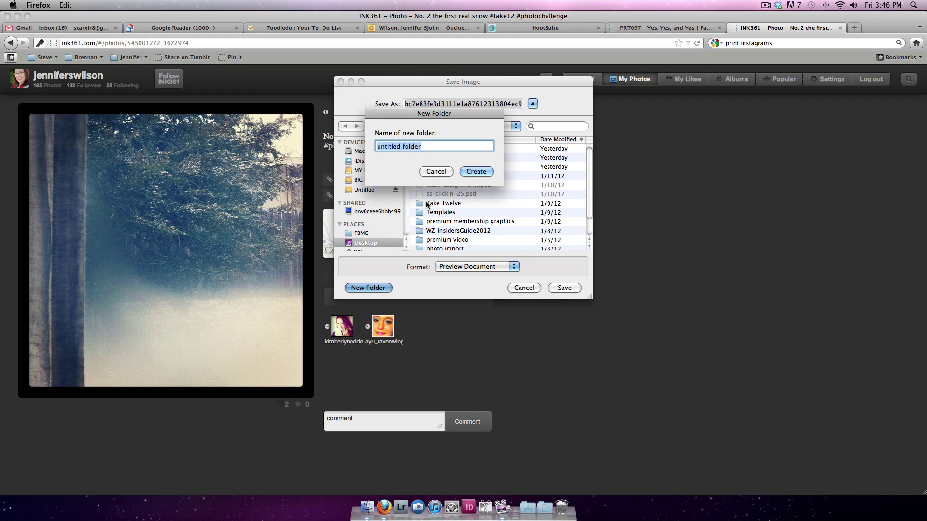
{"action": "type", "text": "instagram"}
{"action": "left_click", "coordinate": [468, 172]}
Step: Save the snow photo into that folder as instagram2.jpg
{"action": "left_click", "coordinate": [477, 104]}
{"action": "double_click", "coordinate": [476, 103]}
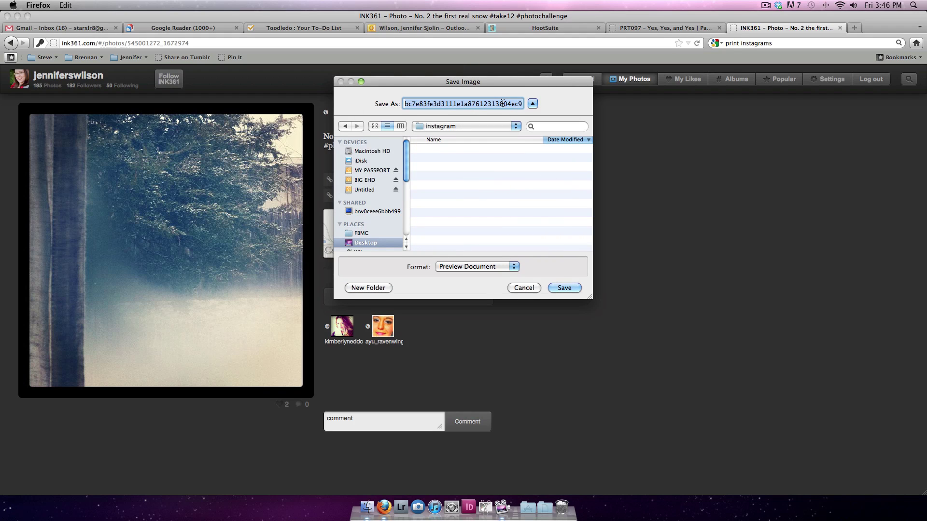
{"action": "type", "text": "instagram"}
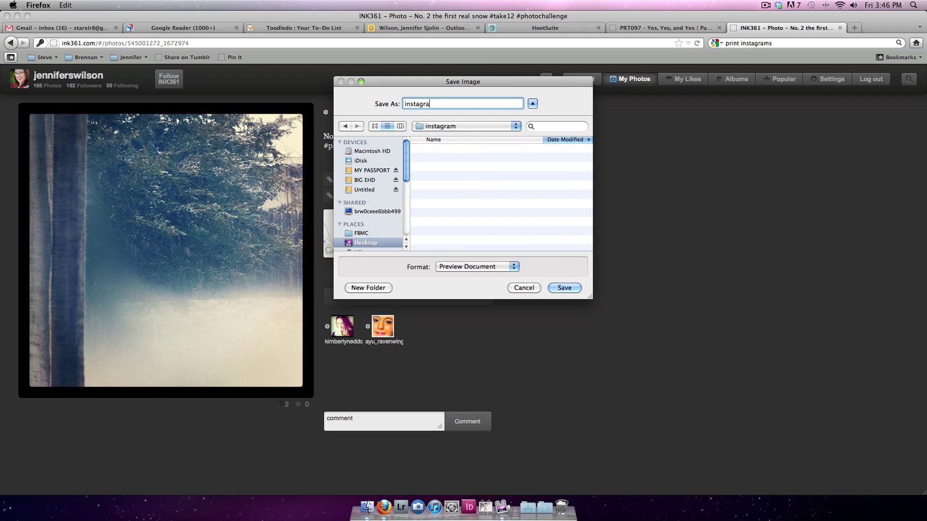
{"action": "type", "text": "2.jpg"}
{"action": "left_click", "coordinate": [557, 288]}
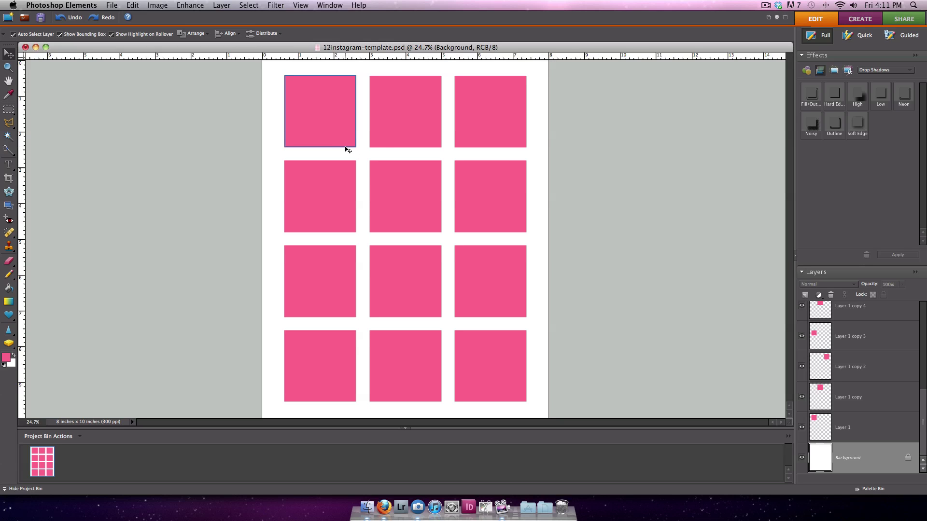
Step: Select Layer 1 by clicking the top-left pink square of the 12instagram template
{"action": "left_click", "coordinate": [323, 129]}
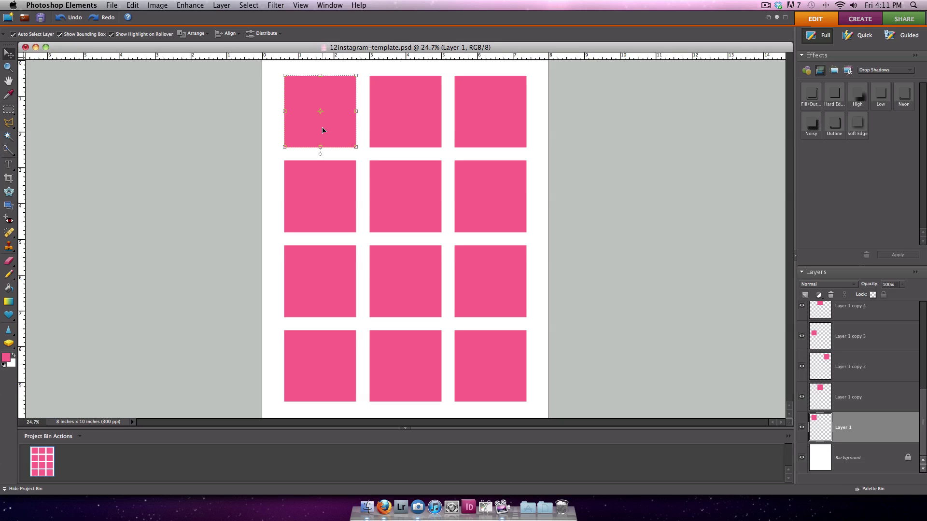
Step: Place instagram1.jpg onto the template with File > Place and commit it
{"action": "left_click", "coordinate": [110, 4]}
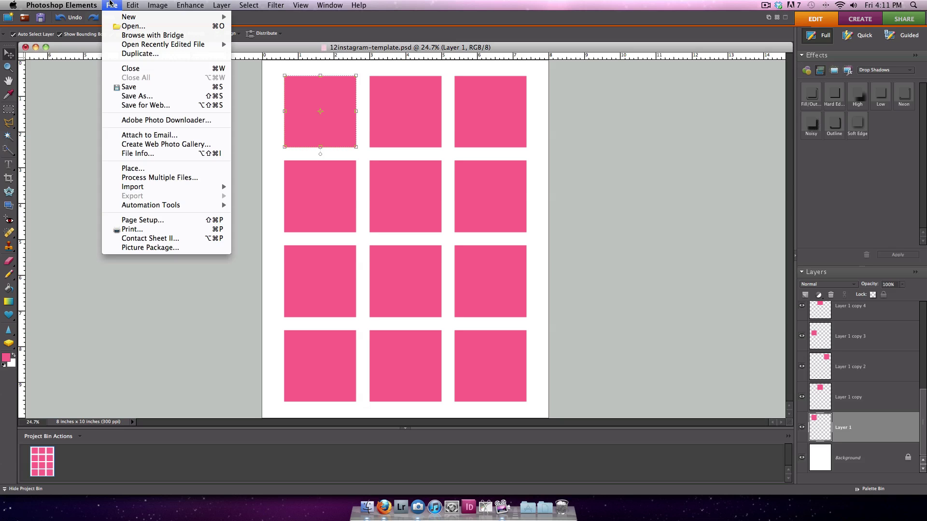
{"action": "left_click", "coordinate": [161, 168]}
{"action": "scroll", "coordinate": [424, 214], "scroll_direction": "down", "scroll_amount": 2}
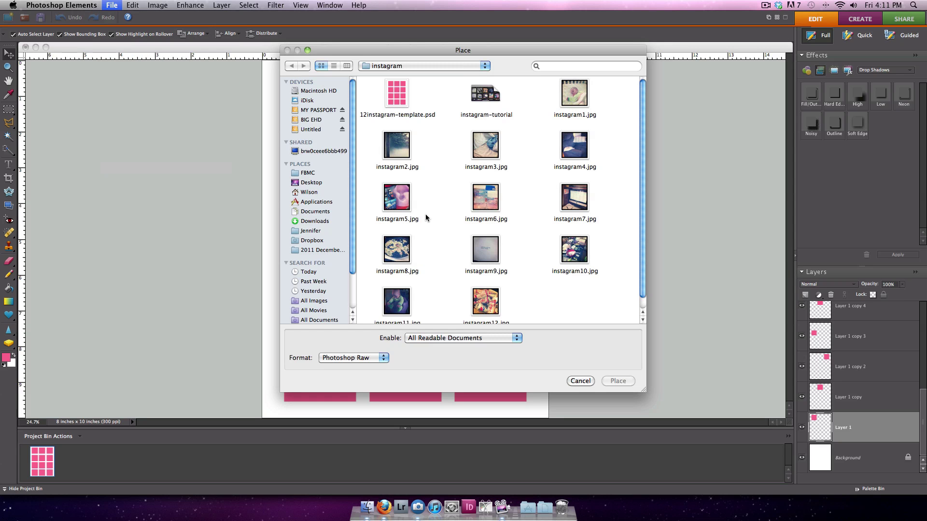
{"action": "double_click", "coordinate": [570, 96]}
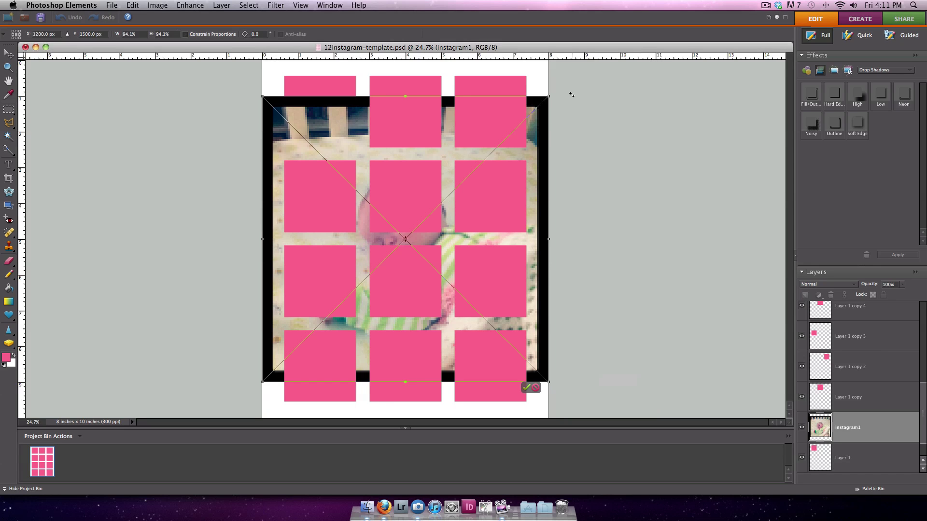
{"action": "key", "text": "Return"}
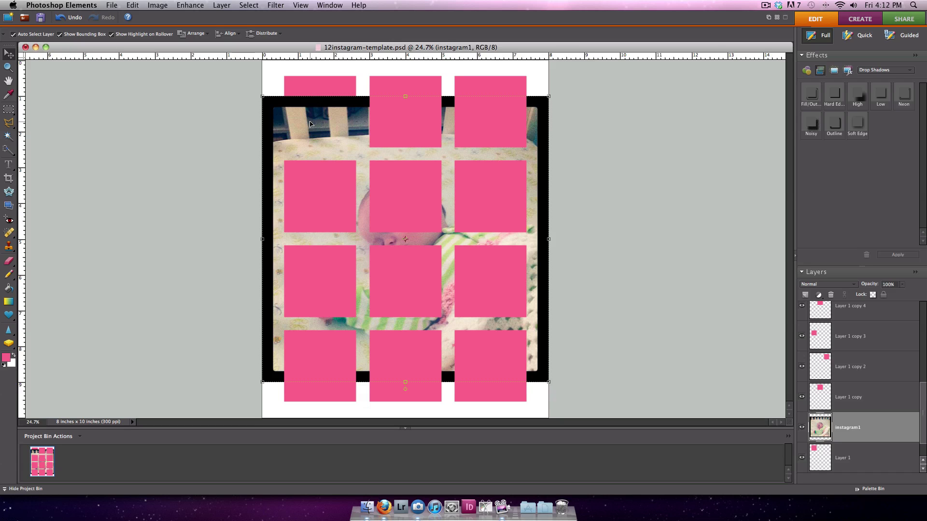
Step: Scale the baby photo to about 25% and move it over the top-left pink square
{"action": "left_click_drag", "start_coordinate": [314, 126], "coordinate": [296, 98]}
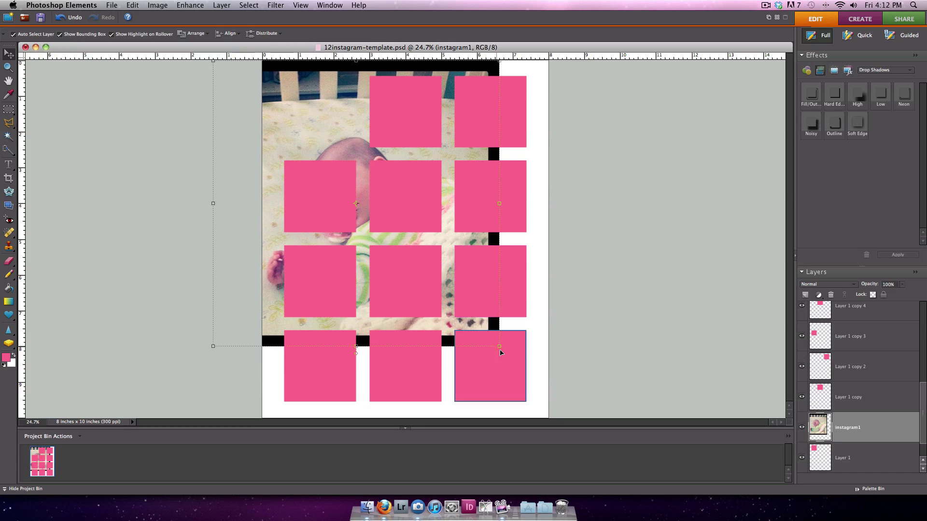
{"action": "left_click_drag", "start_coordinate": [499, 347], "coordinate": [418, 238]}
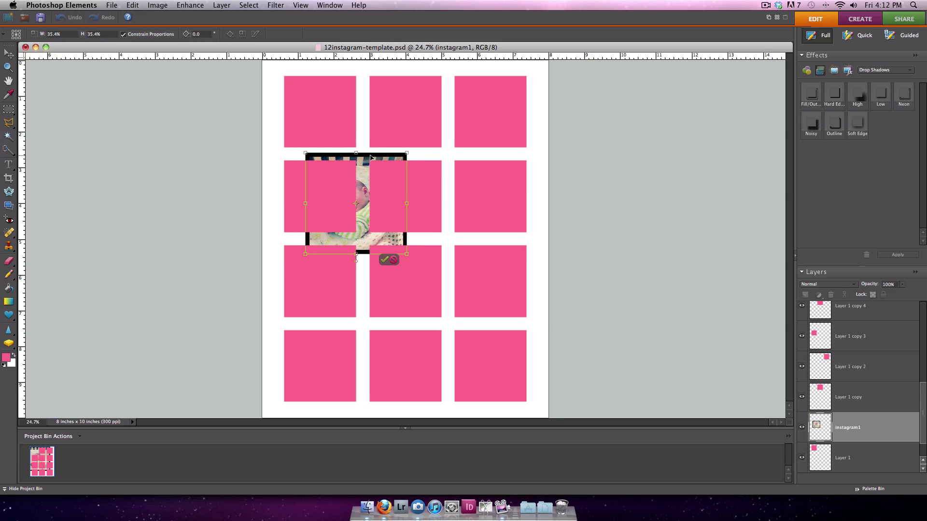
{"action": "left_click_drag", "start_coordinate": [362, 165], "coordinate": [331, 87]}
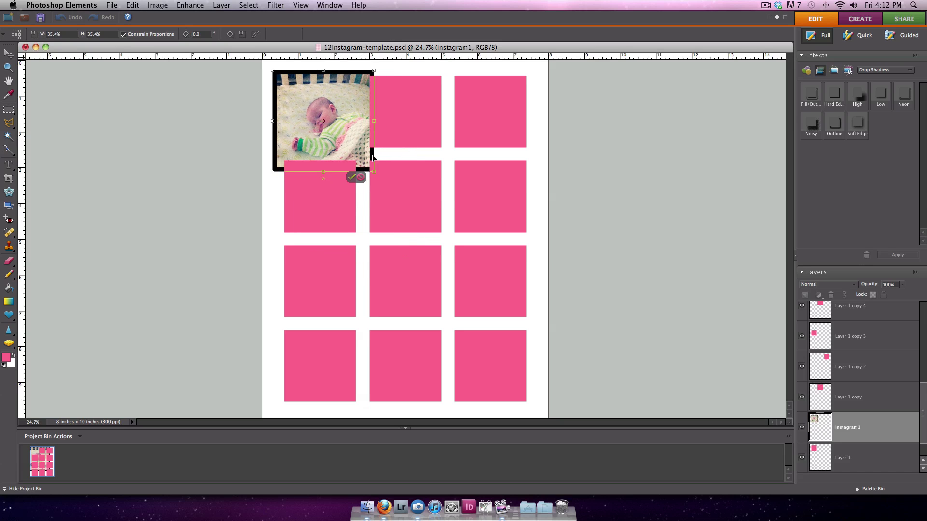
{"action": "left_click_drag", "start_coordinate": [374, 172], "coordinate": [351, 134]}
Step: Commit the resize, zoom in, align the photo, and clip it to Layer 1 with Cmd+G
{"action": "key", "text": "Return"}
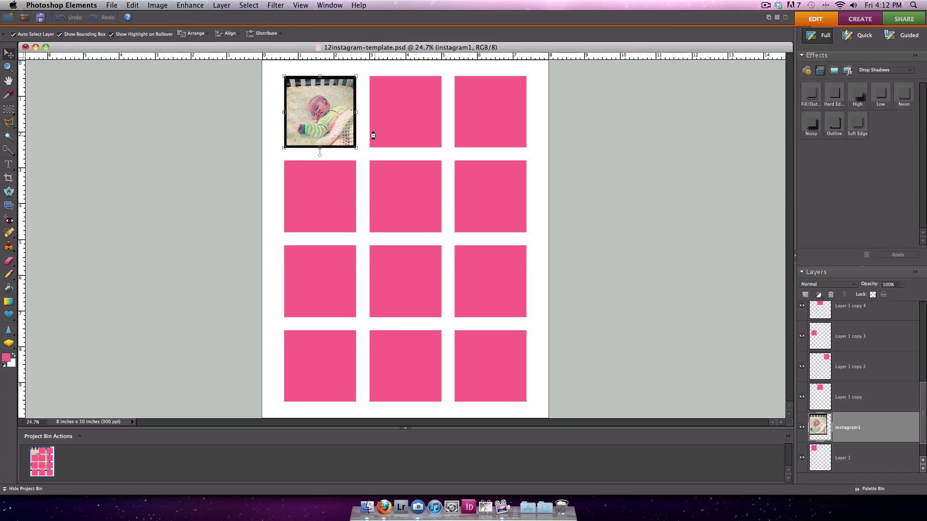
{"action": "key", "text": "super+equal"}
{"action": "key", "text": "super+equal"}
{"action": "key", "text": "super+equal"}
{"action": "scroll", "coordinate": [377, 139], "scroll_direction": "up", "scroll_amount": 3}
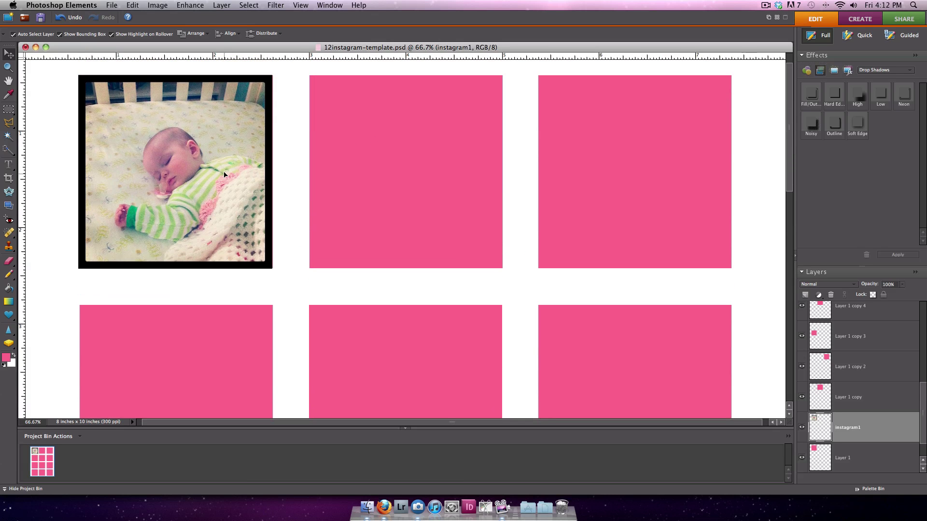
{"action": "left_click_drag", "start_coordinate": [224, 175], "coordinate": [225, 176]}
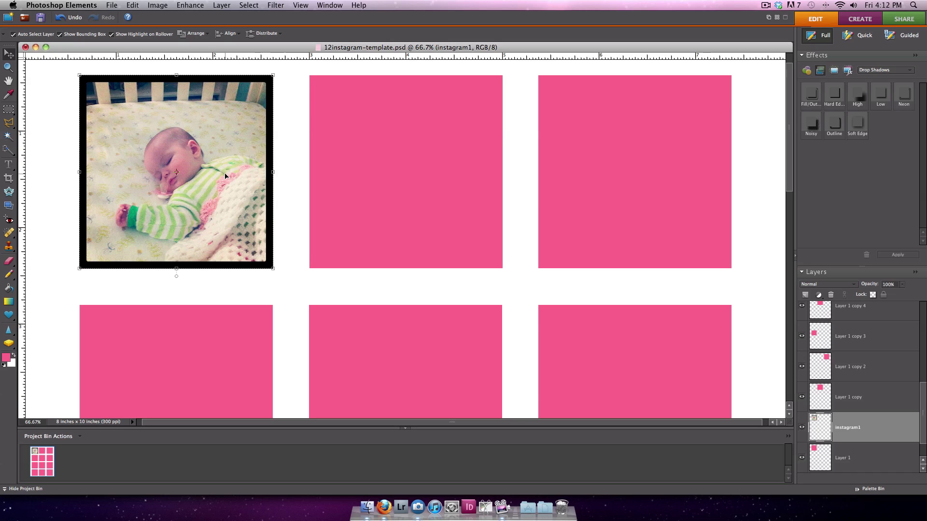
{"action": "key", "text": "super+g"}
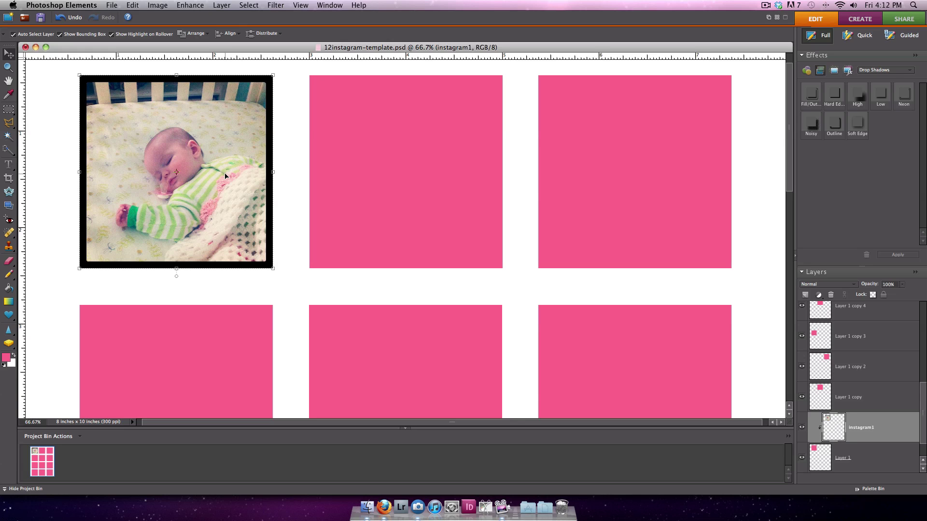
Step: Reselect the instagram1 layer, fine-tune its size within the square, and commit the transform
{"action": "left_click", "coordinate": [294, 201]}
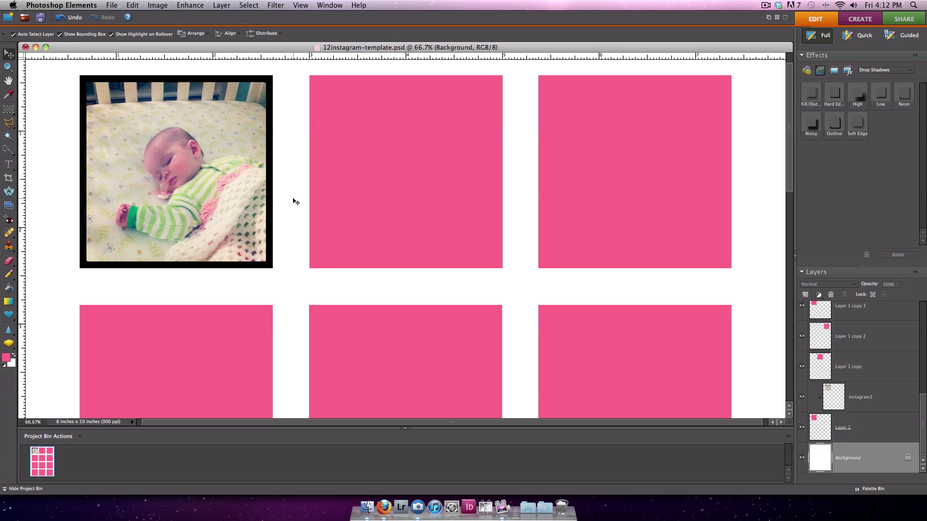
{"action": "left_click", "coordinate": [193, 194]}
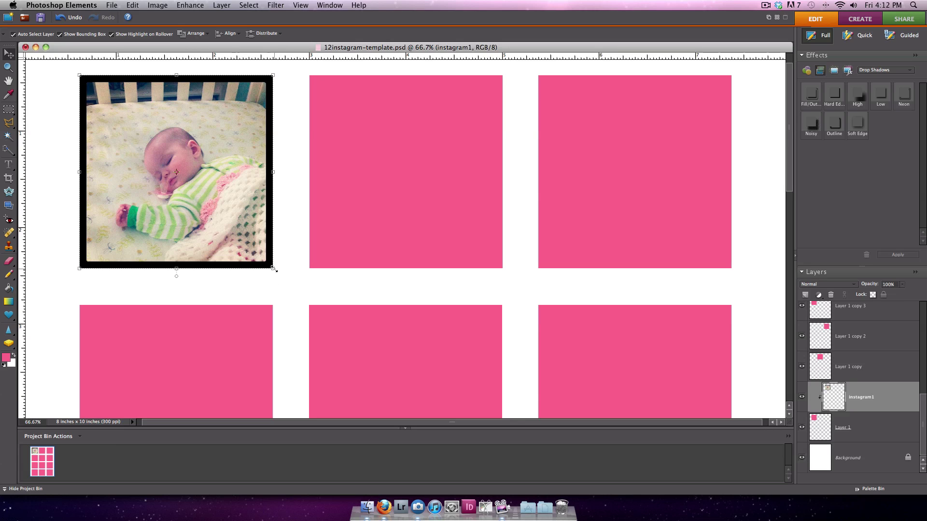
{"action": "left_click_drag", "start_coordinate": [273, 269], "coordinate": [273, 270]}
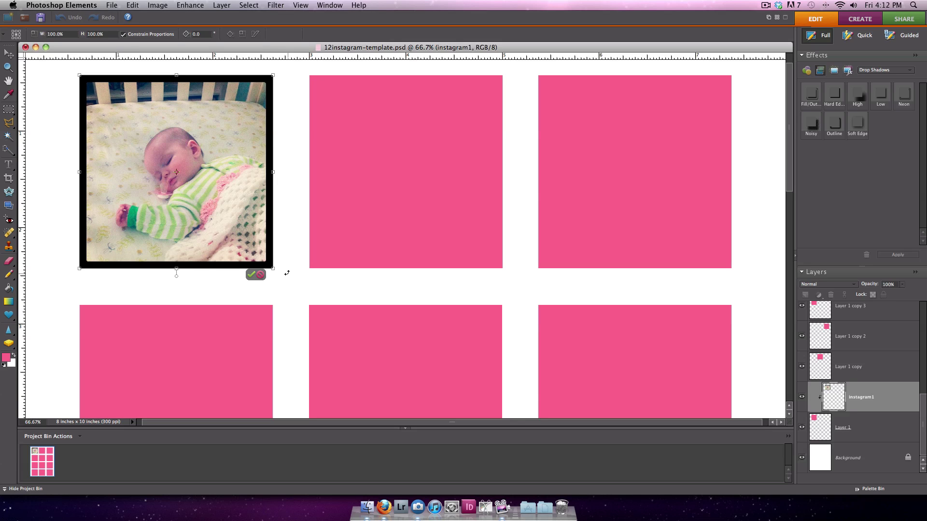
{"action": "key", "text": "Return"}
{"action": "left_click", "coordinate": [290, 277]}
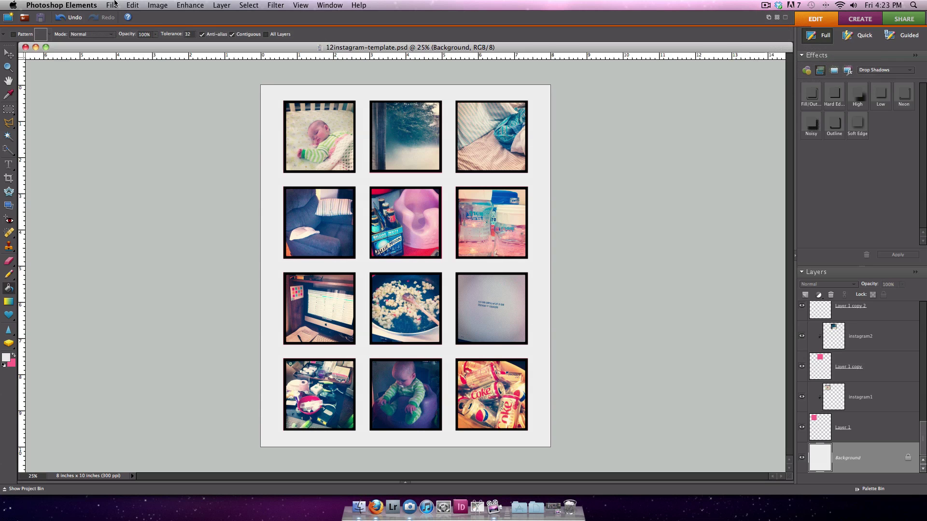
Step: Save a copy of the collage as JPEG named 12instagrams.jpg
{"action": "left_click", "coordinate": [114, 4]}
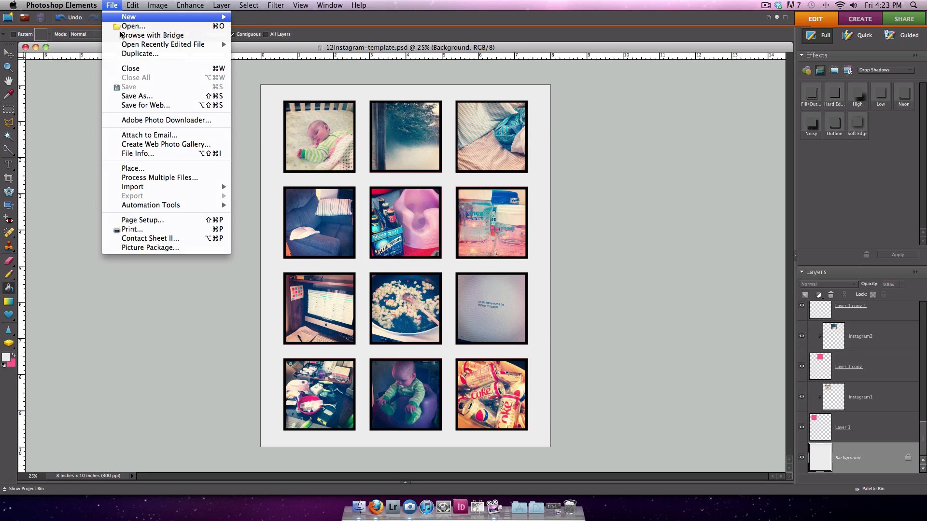
{"action": "left_click", "coordinate": [146, 95]}
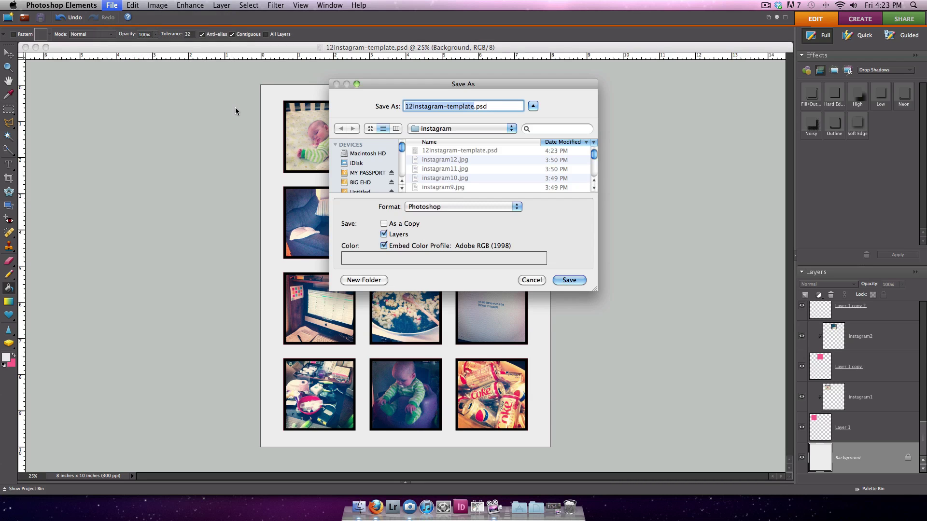
{"action": "left_click", "coordinate": [439, 209]}
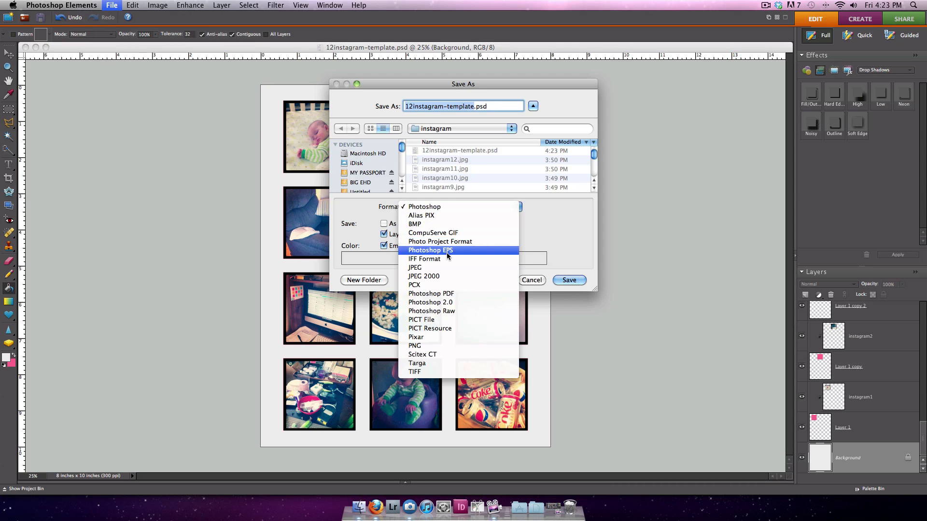
{"action": "left_click", "coordinate": [447, 268]}
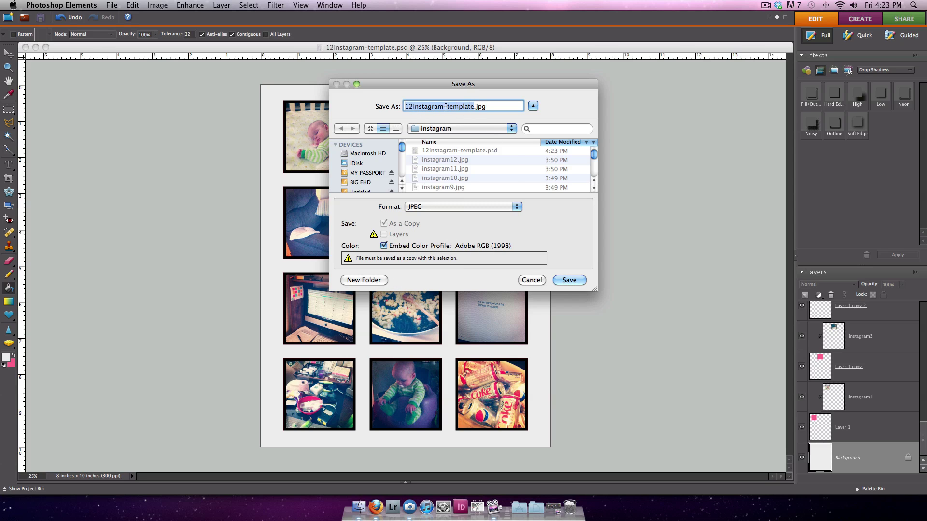
{"action": "left_click_drag", "start_coordinate": [443, 107], "coordinate": [475, 107]}
{"action": "type", "text": "s"}
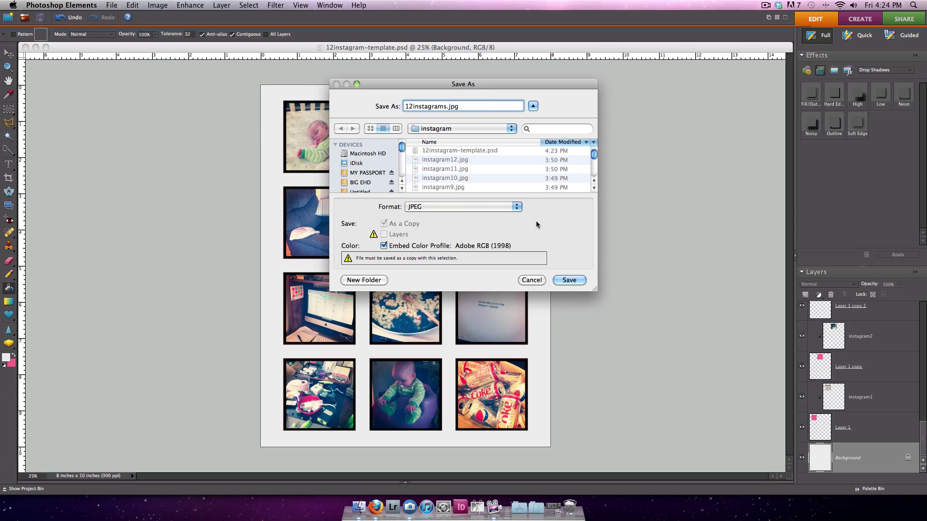
{"action": "left_click", "coordinate": [569, 280]}
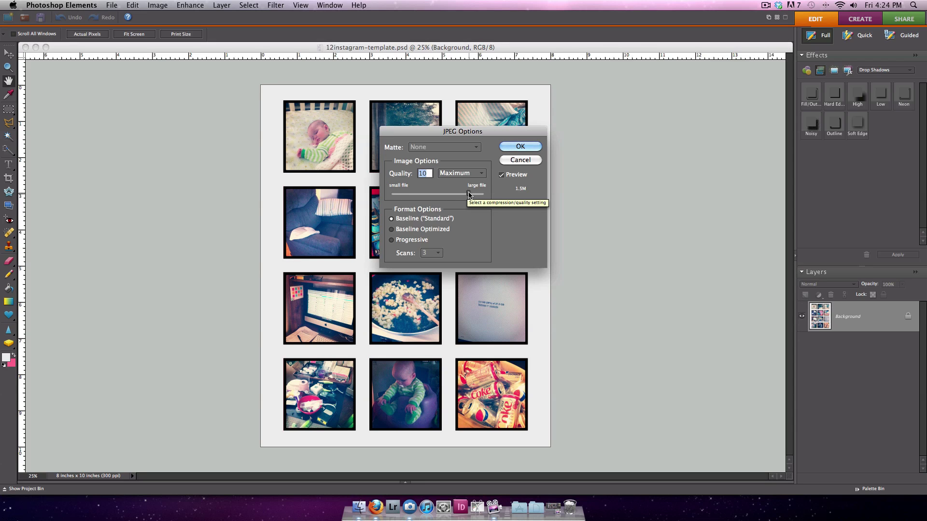
Step: Set the JPEG quality to 12 (Maximum) and confirm the save
{"action": "left_click_drag", "start_coordinate": [469, 194], "coordinate": [488, 199]}
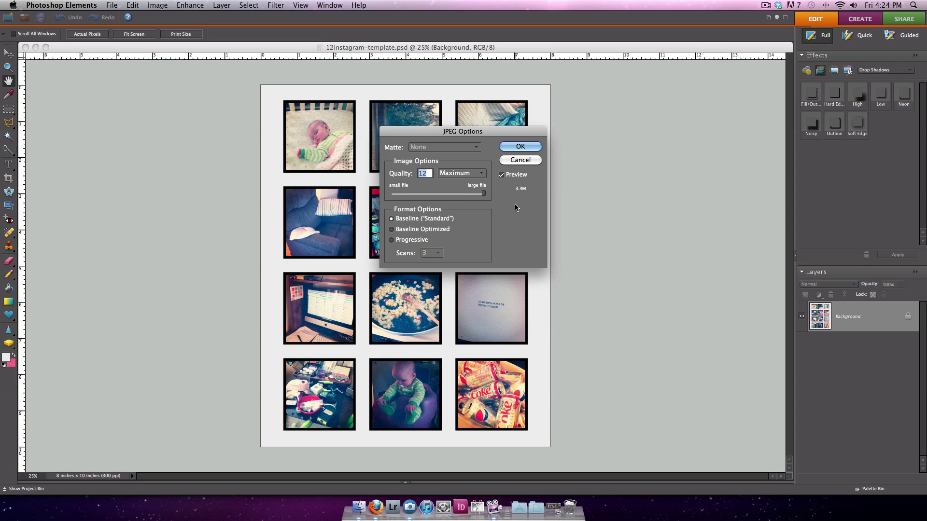
{"action": "left_click", "coordinate": [517, 147]}
{"action": "key", "text": "k"}
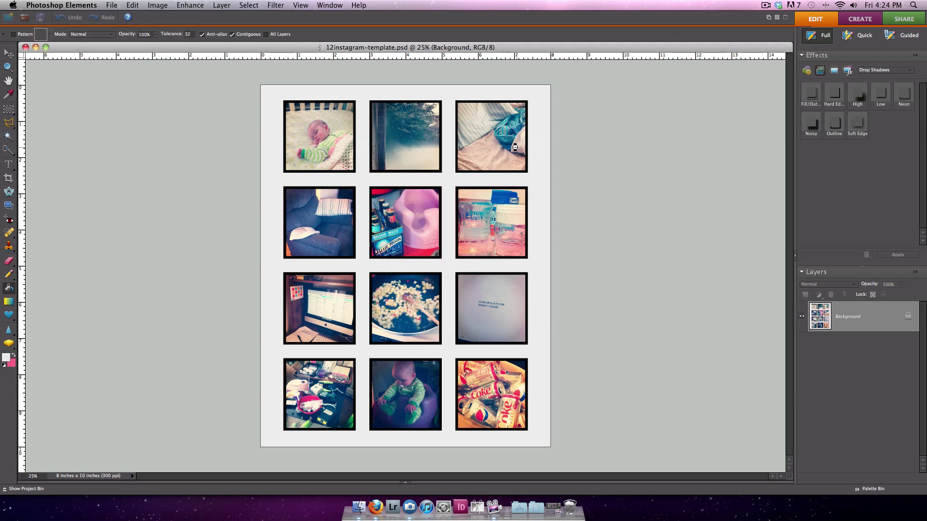